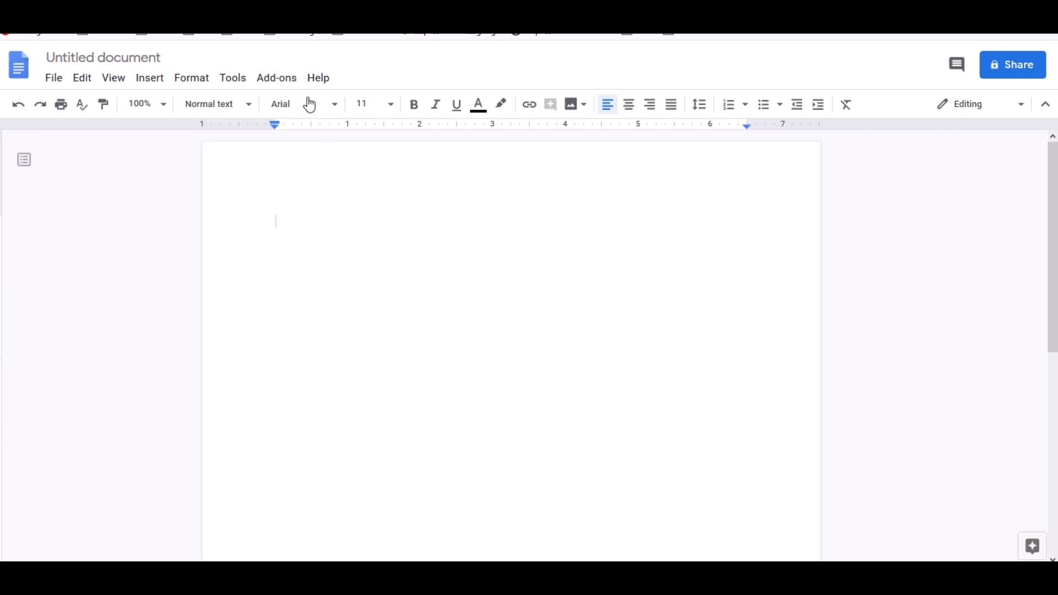
Browse the Google Docs add-on marketplace, then close it.
click(286, 84)
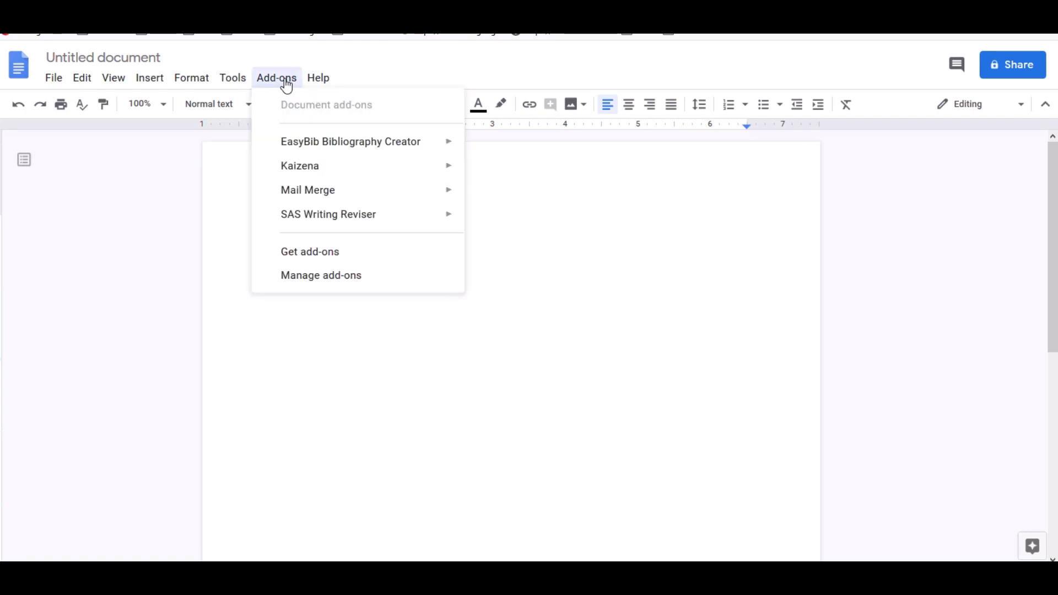
click(342, 262)
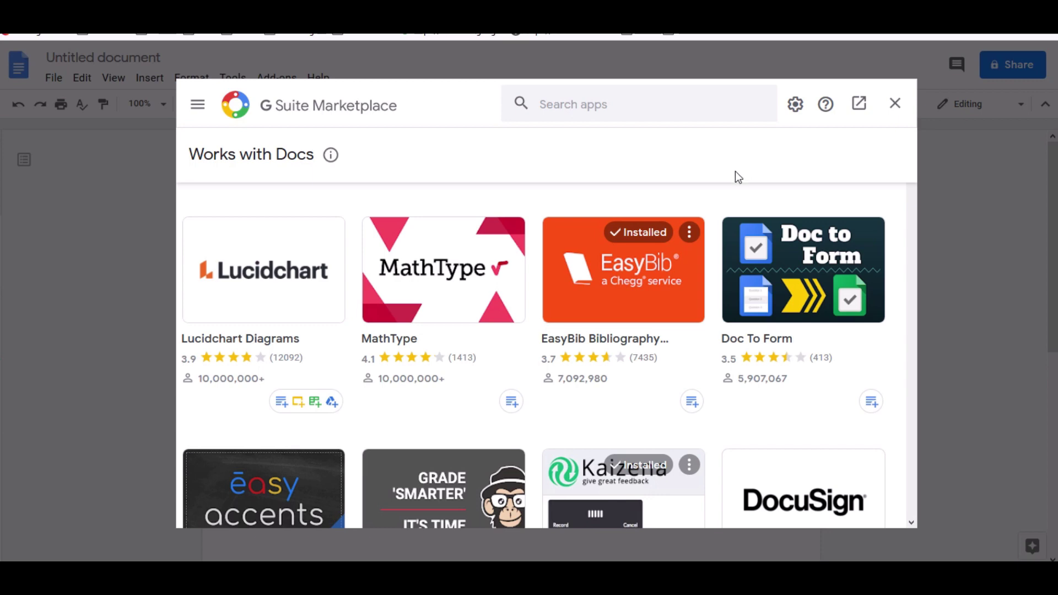
click(895, 105)
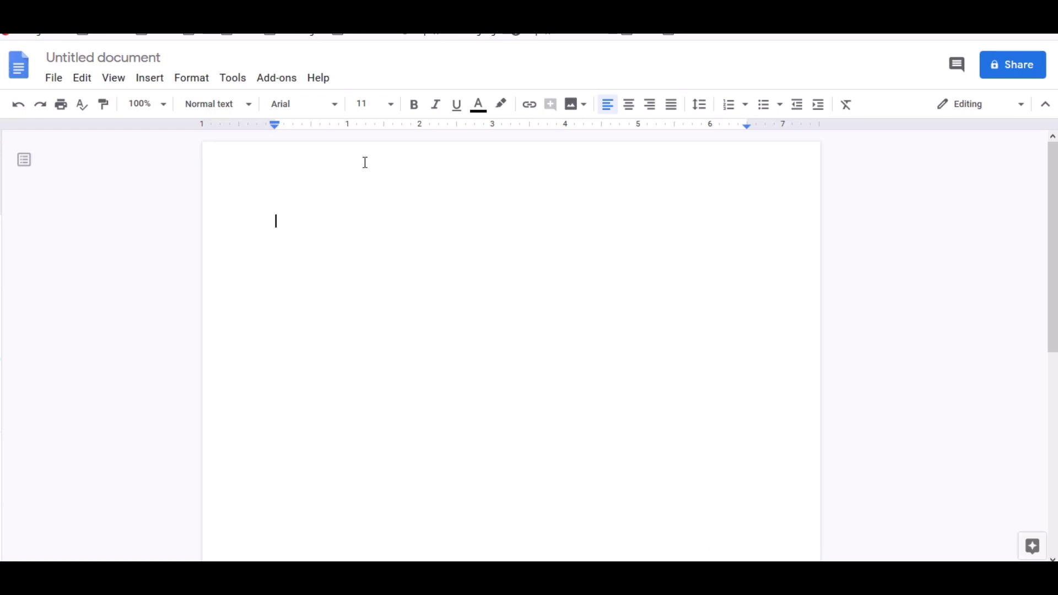
Launch EasyBib Bibliography Creator's Manage Bibliography from the Add-ons menu.
click(284, 86)
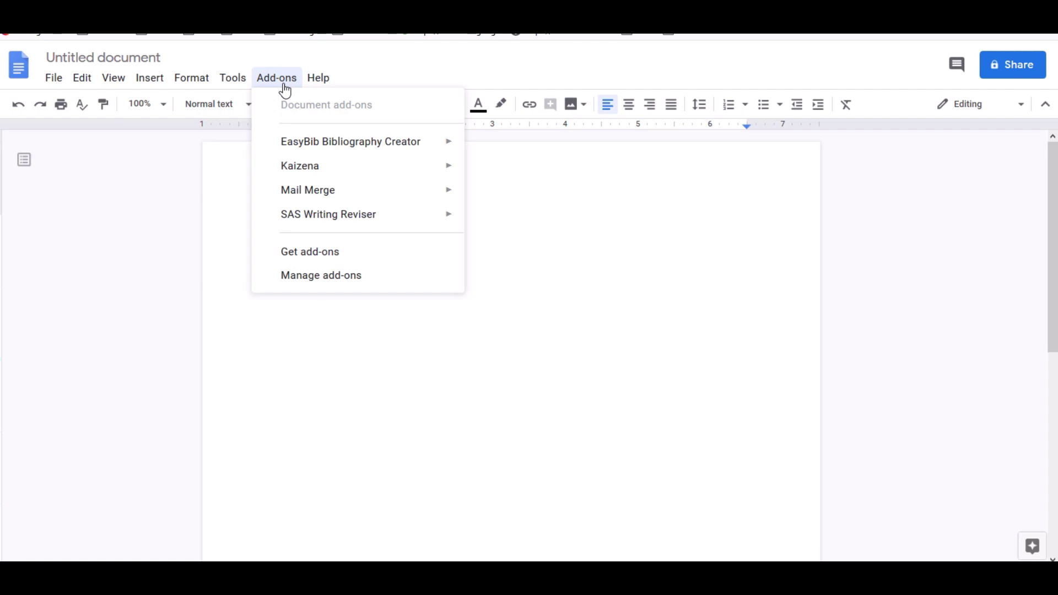
mouse_move(314, 148)
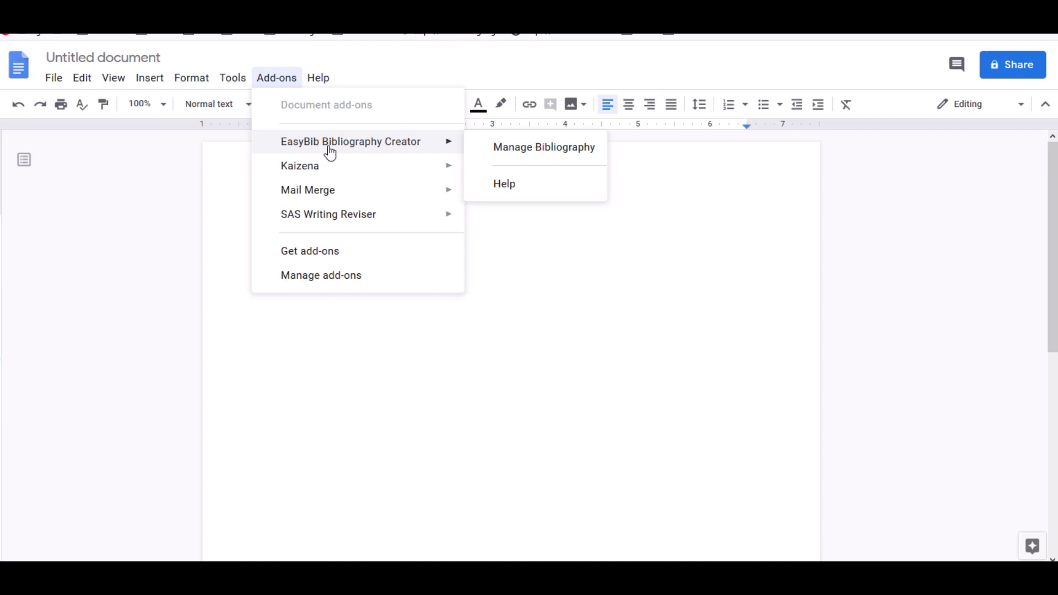
click(527, 160)
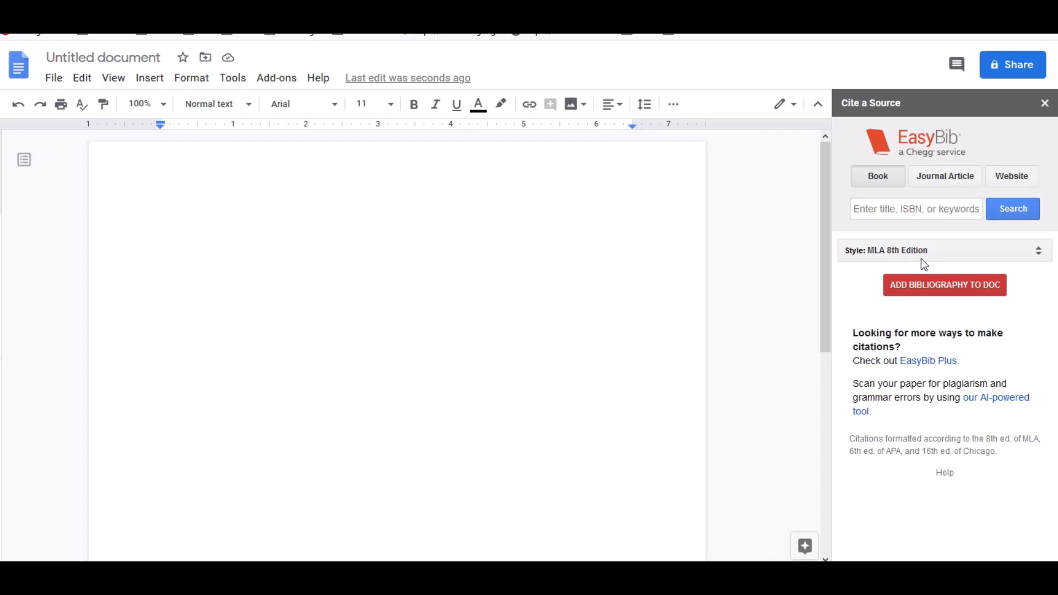
Choose MLA 8th Edition as the EasyBib citation style.
click(1041, 256)
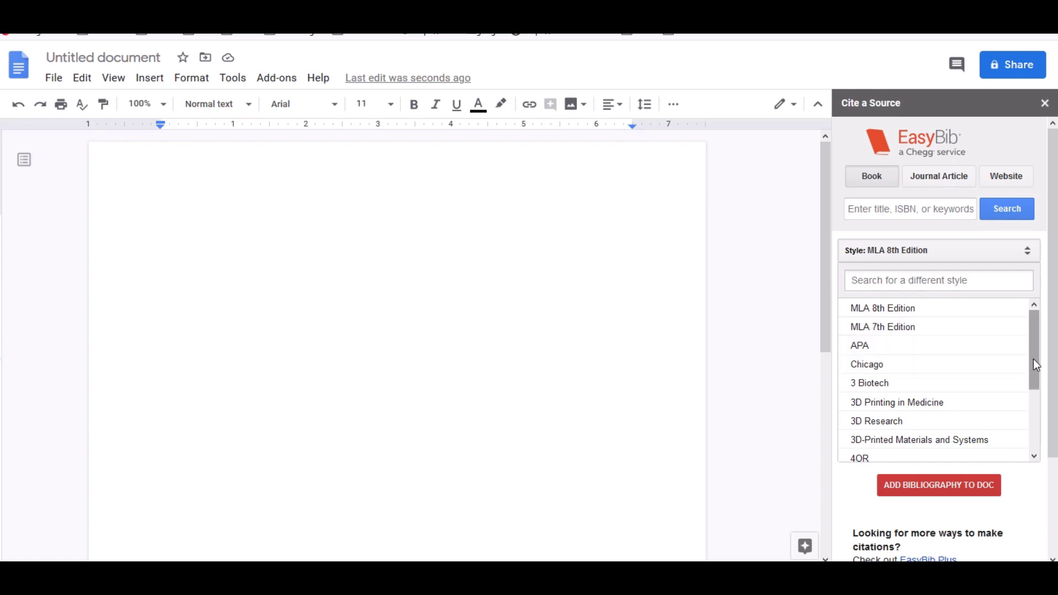
mouse_move(1032, 358)
mouse_down()
mouse_move(1052, 458)
mouse_move(1036, 356)
mouse_up()
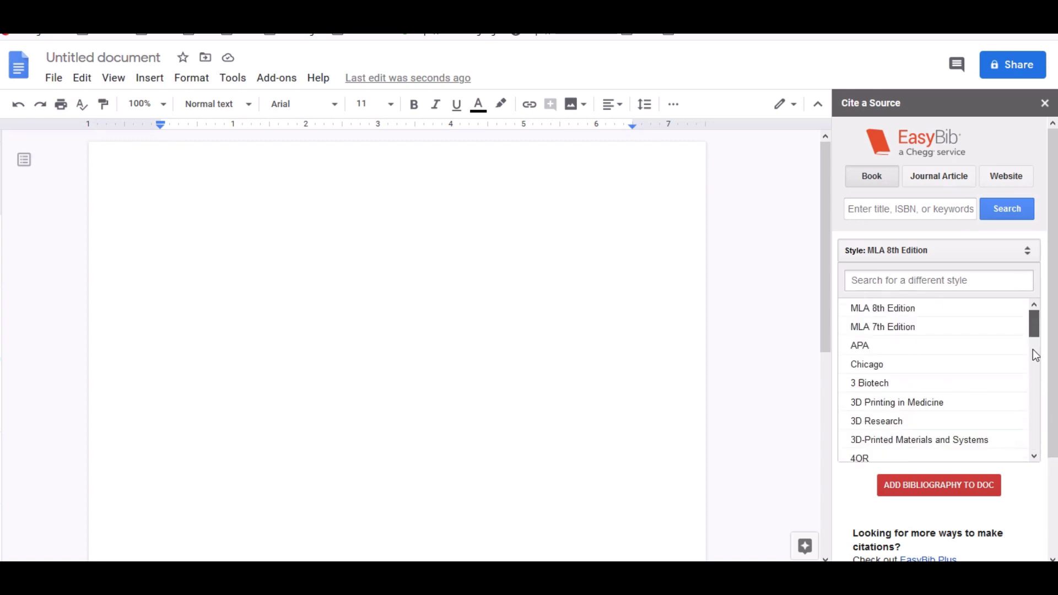
click(937, 318)
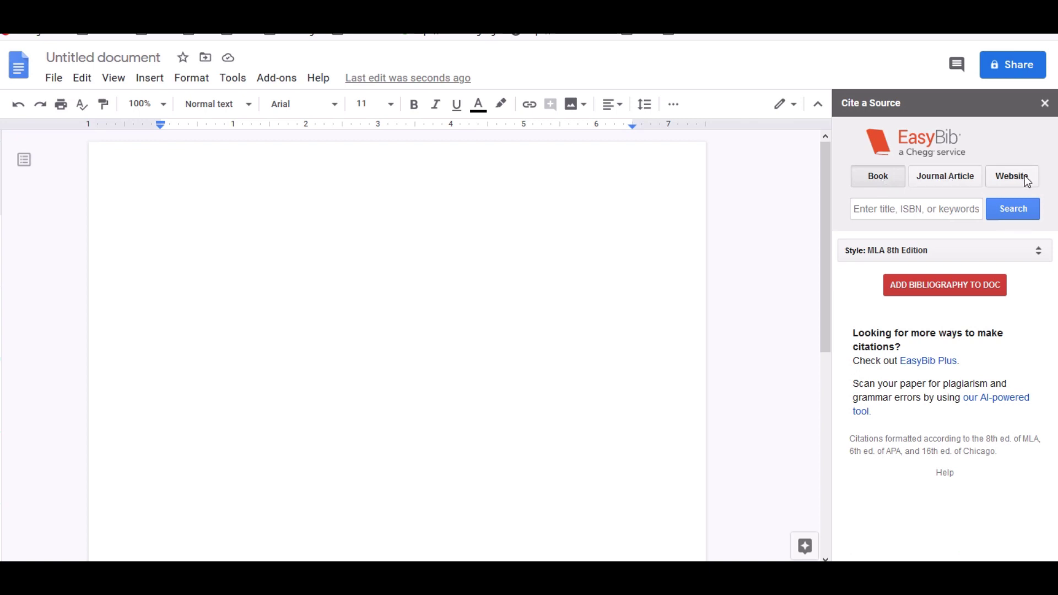
Search journal articles for 'EMF' and add 'The EMF Parsley DSL for Developing EMF Applications'.
click(947, 179)
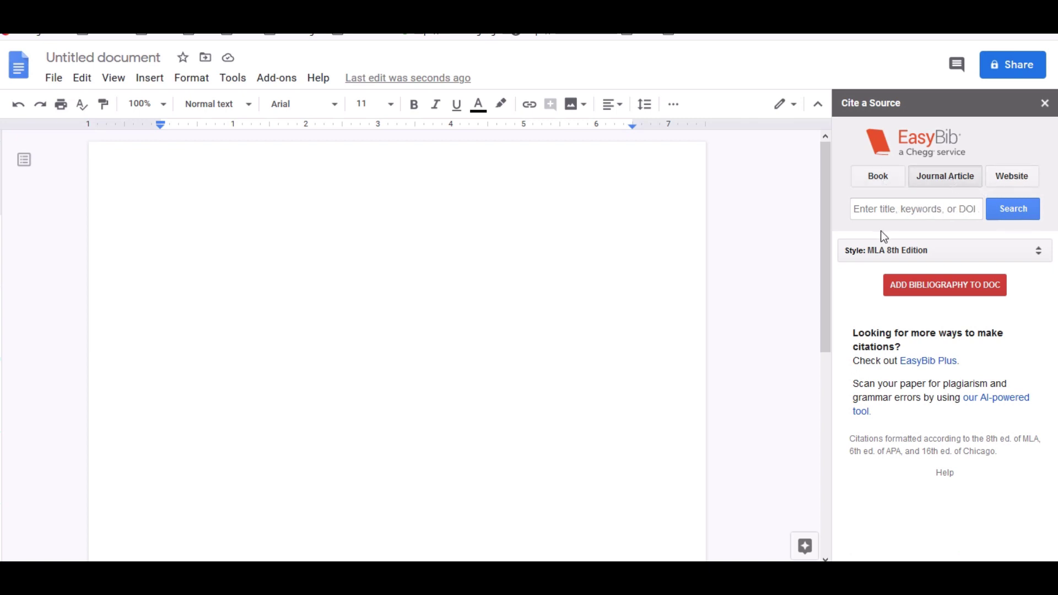
click(886, 216)
text(EMF)
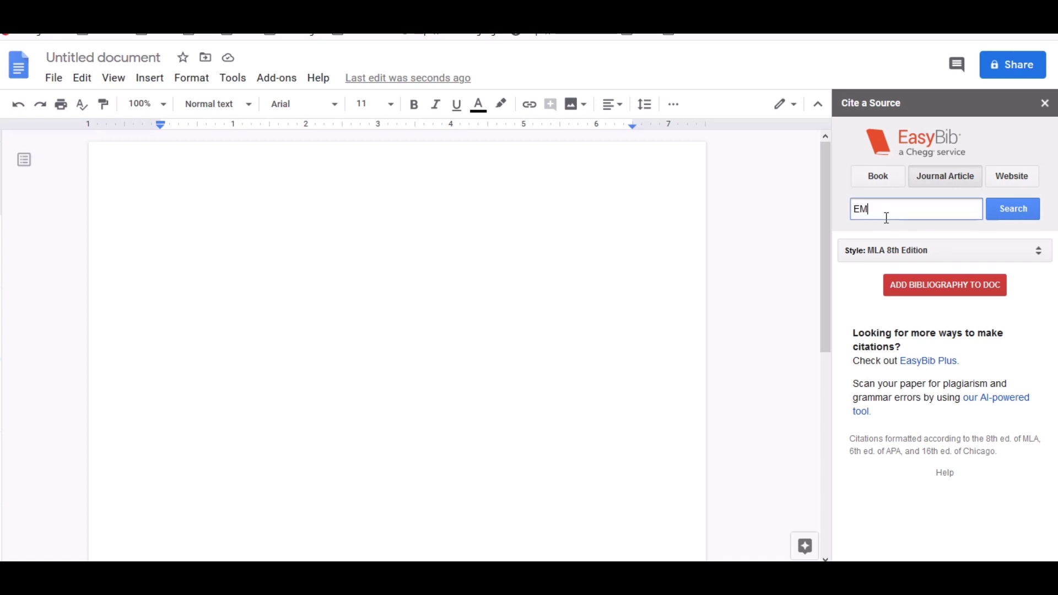
click(1006, 215)
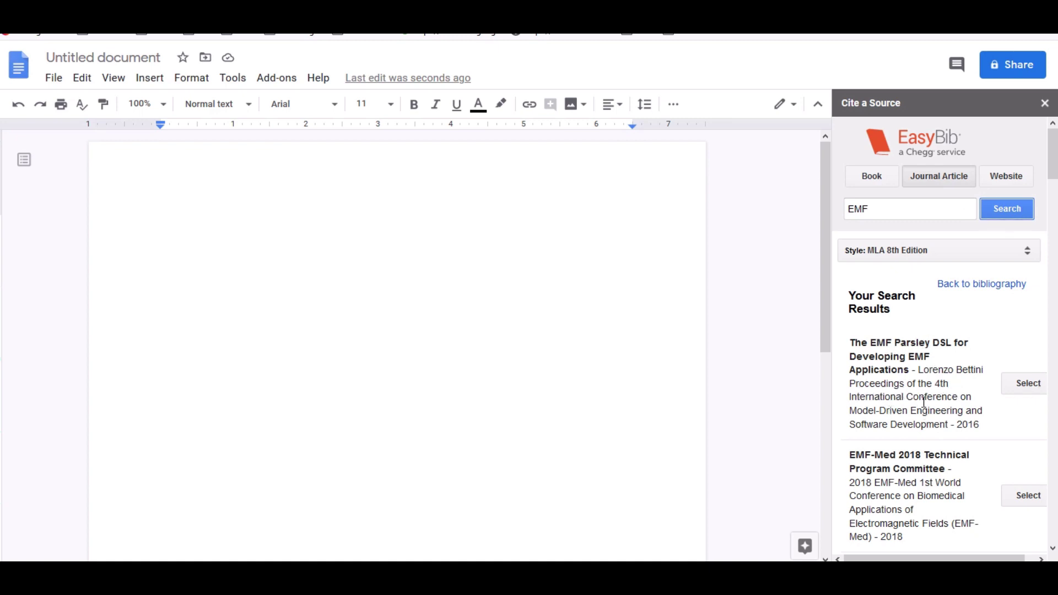
click(1025, 389)
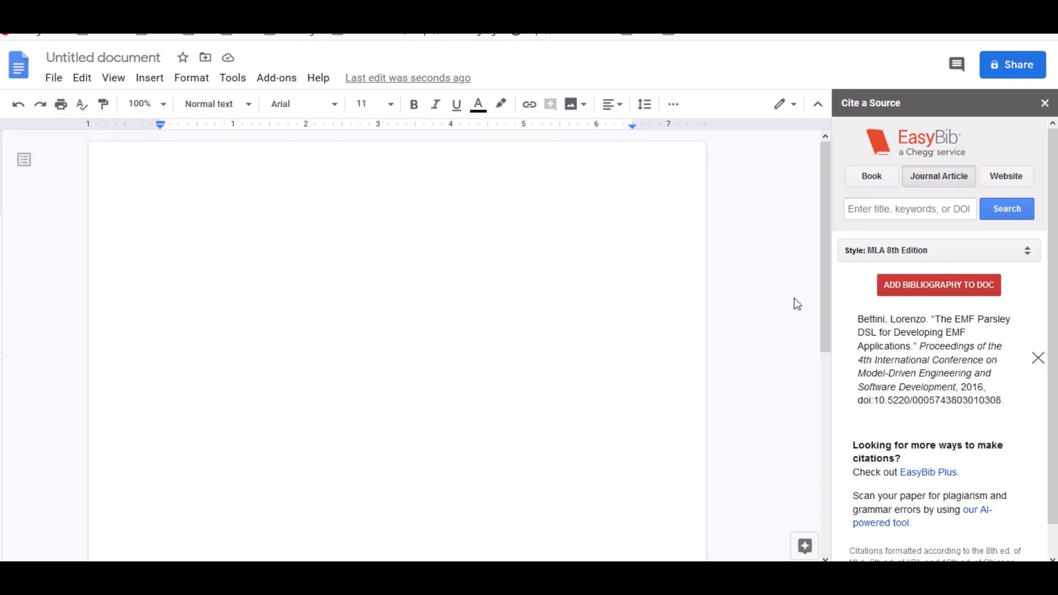
Insert the Works Cited bibliography into the doc, copy it, and return to Google Drive.
click(934, 284)
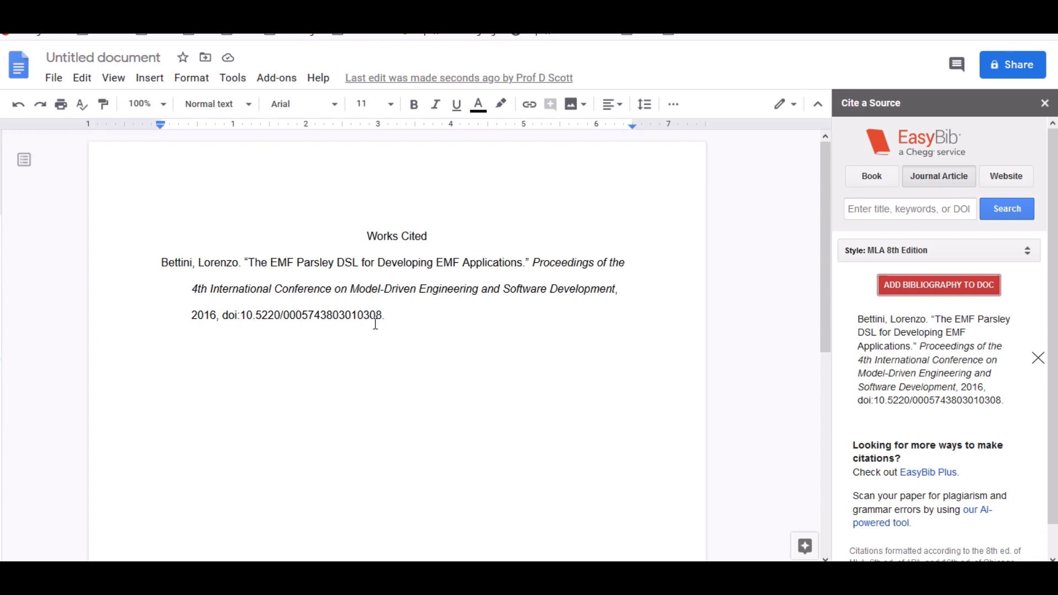
drag(350, 233, 467, 318)
key(ctrl+c)
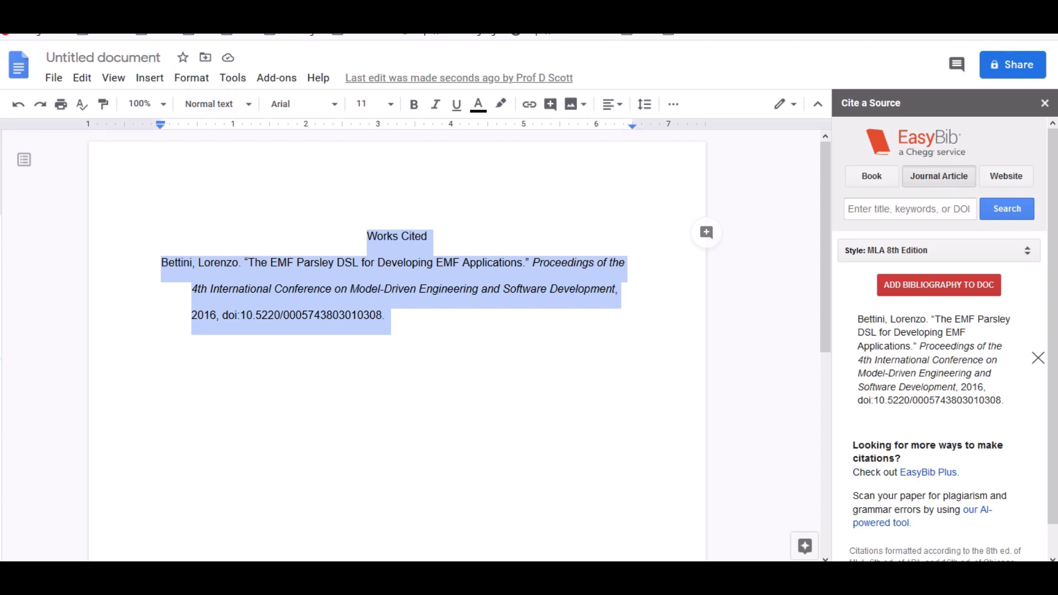
key(ctrl+Tab)
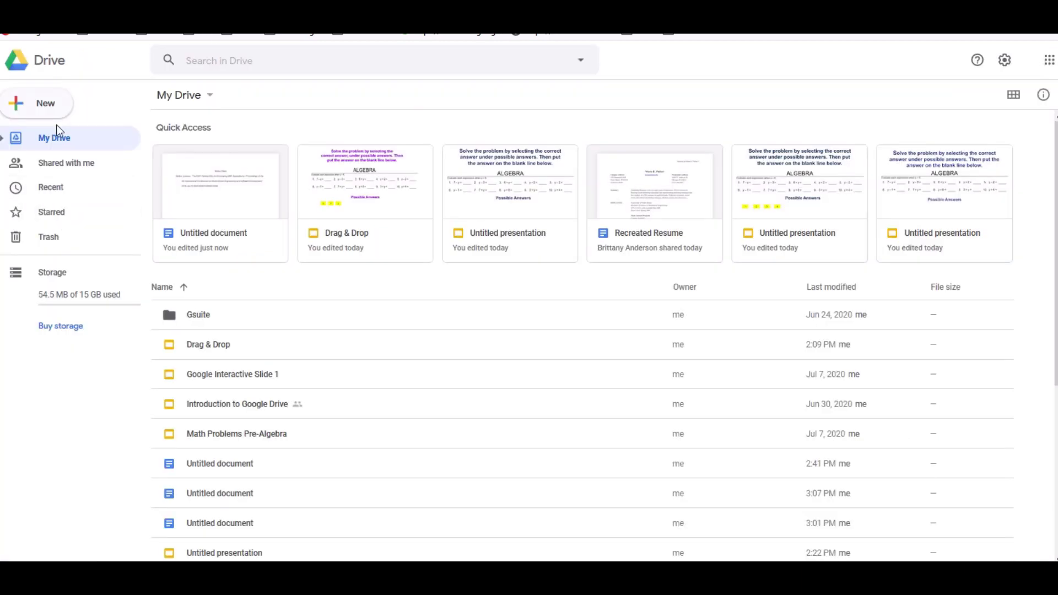
Create a new Google Slides presentation from Drive's New menu.
click(50, 109)
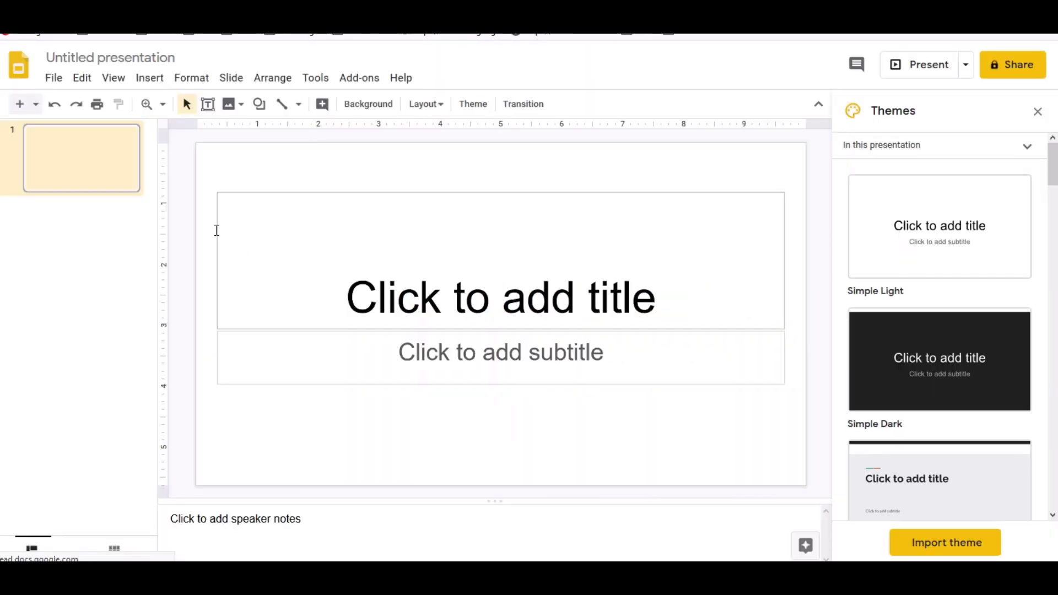
Add a second title-and-body slide and paste the Works Cited citation into its body.
click(1037, 112)
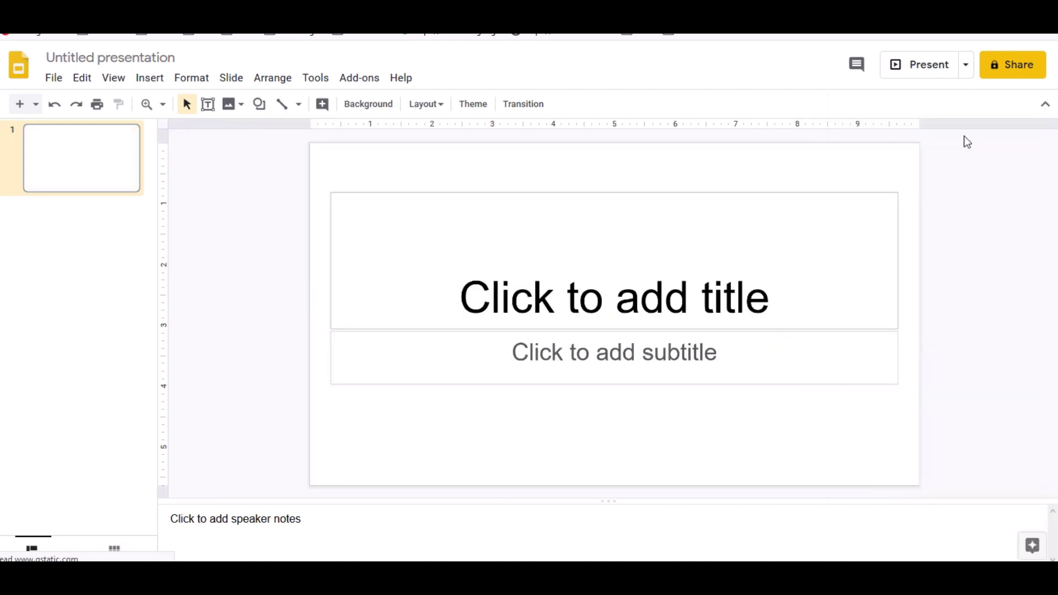
click(151, 83)
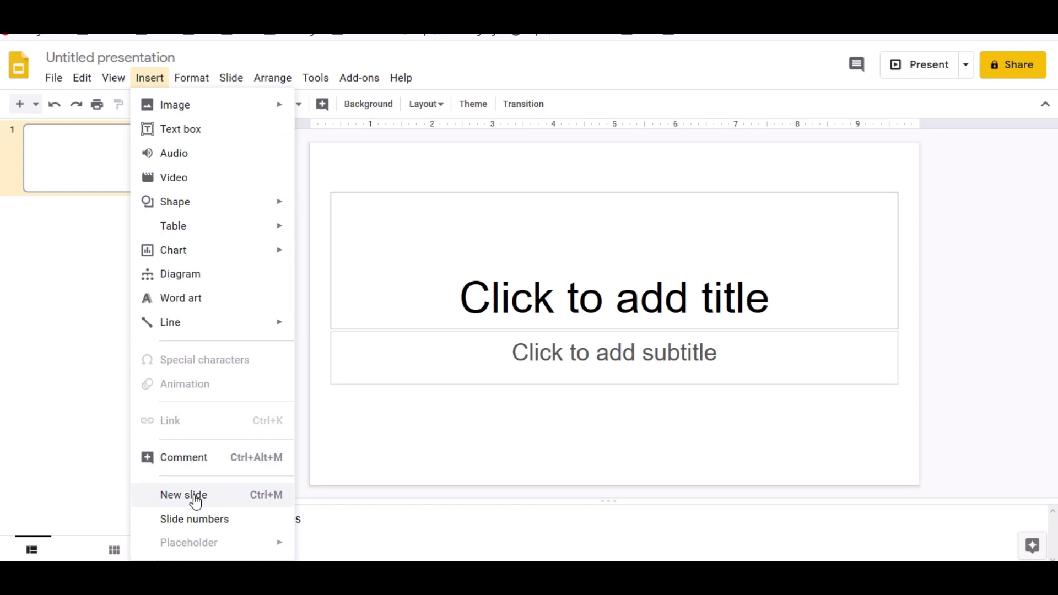
key(ctrl+m)
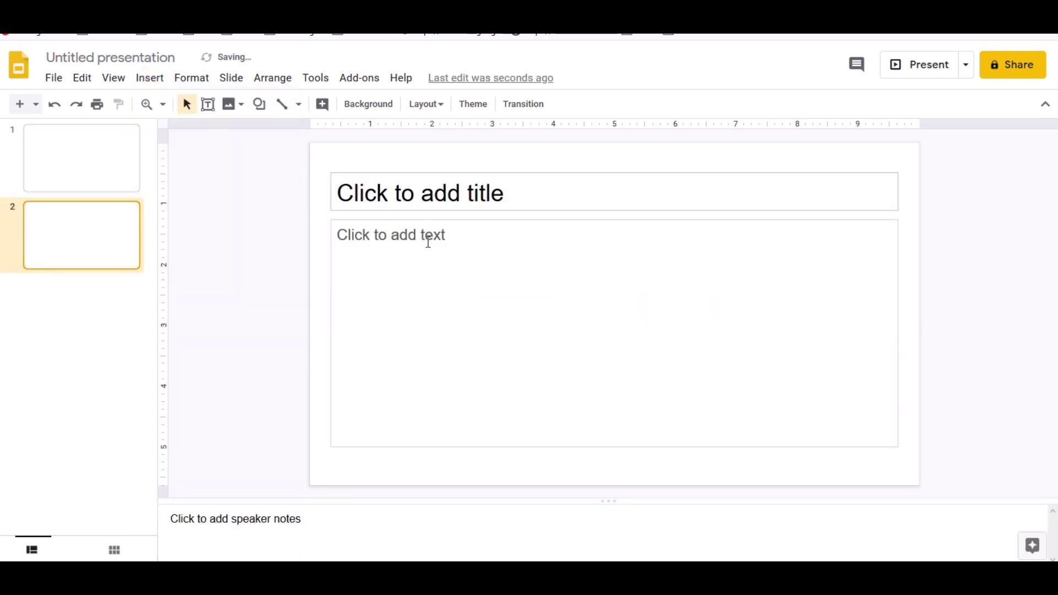
click(423, 242)
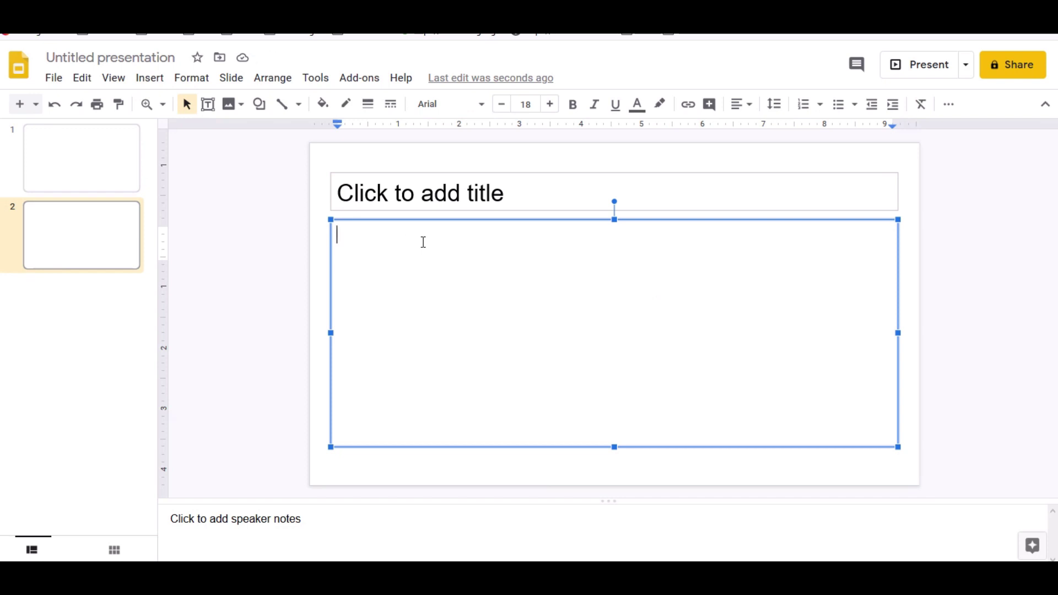
key(ctrl+v)
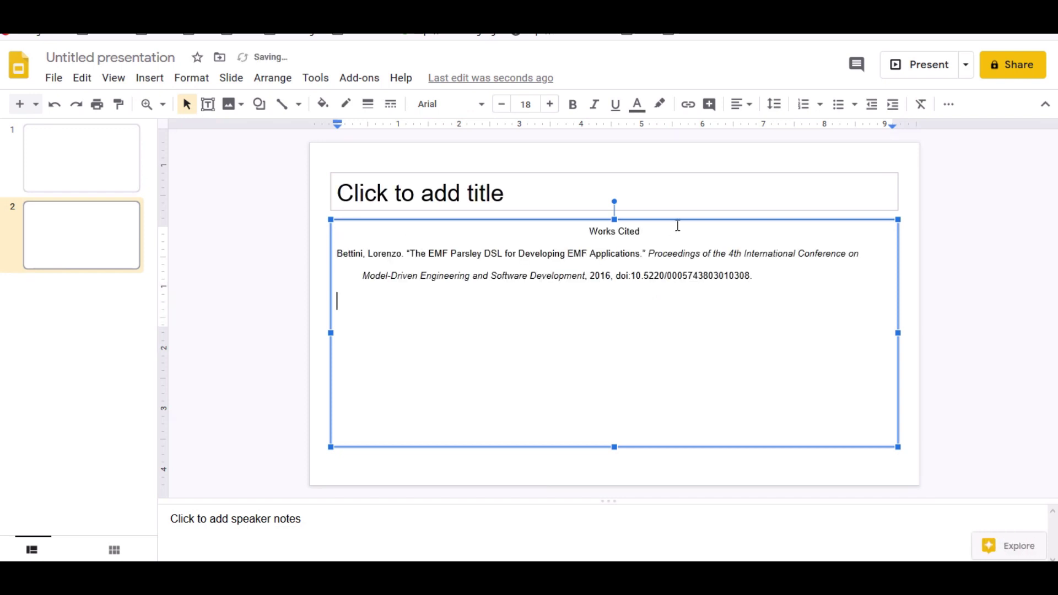
drag(642, 230, 566, 236)
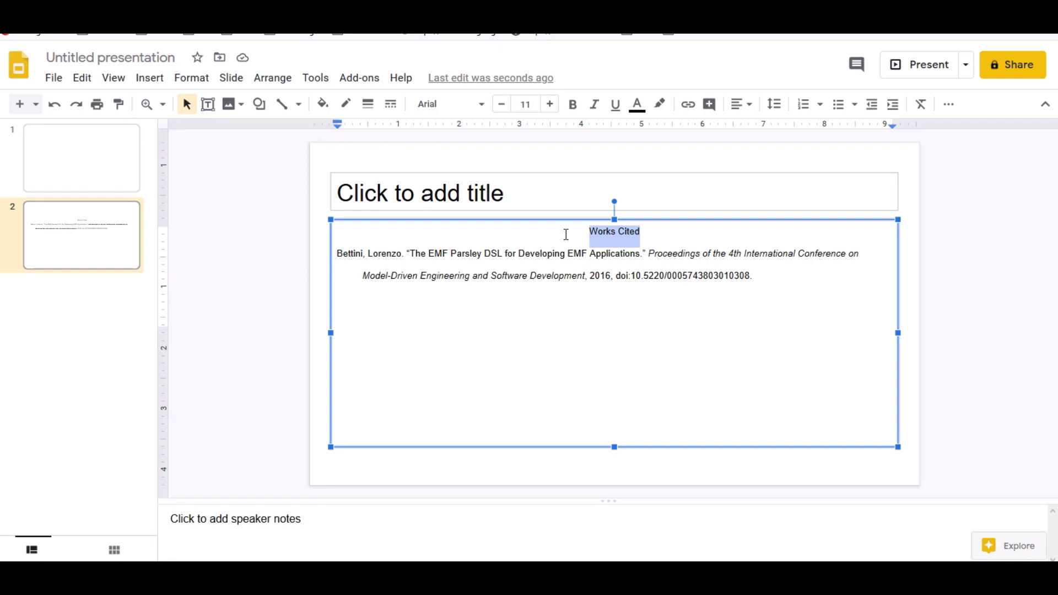
Move the 'Works Cited' heading from the body into the slide title.
key(ctrl+x)
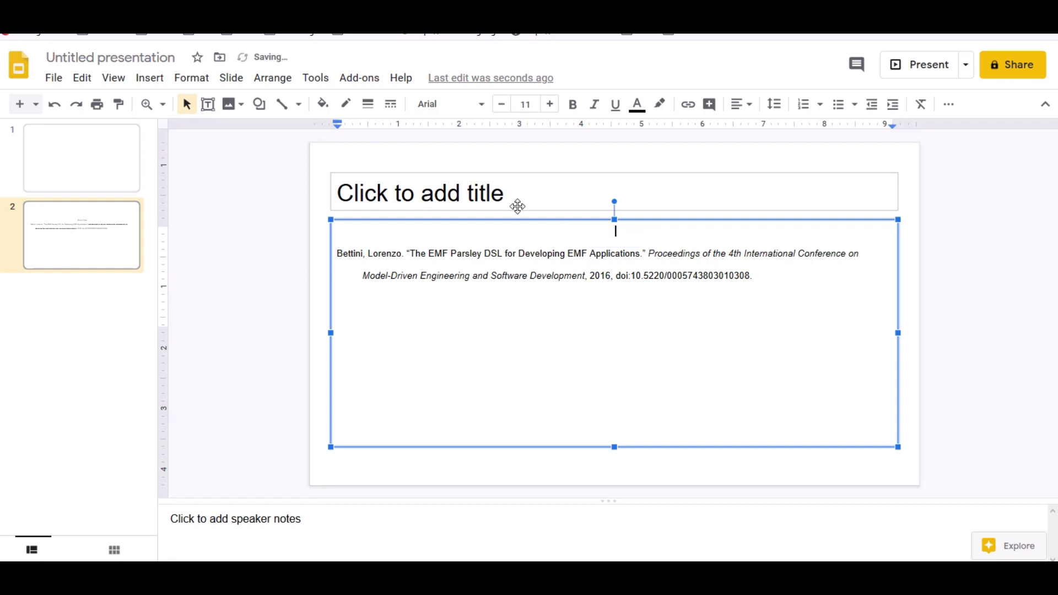
click(525, 189)
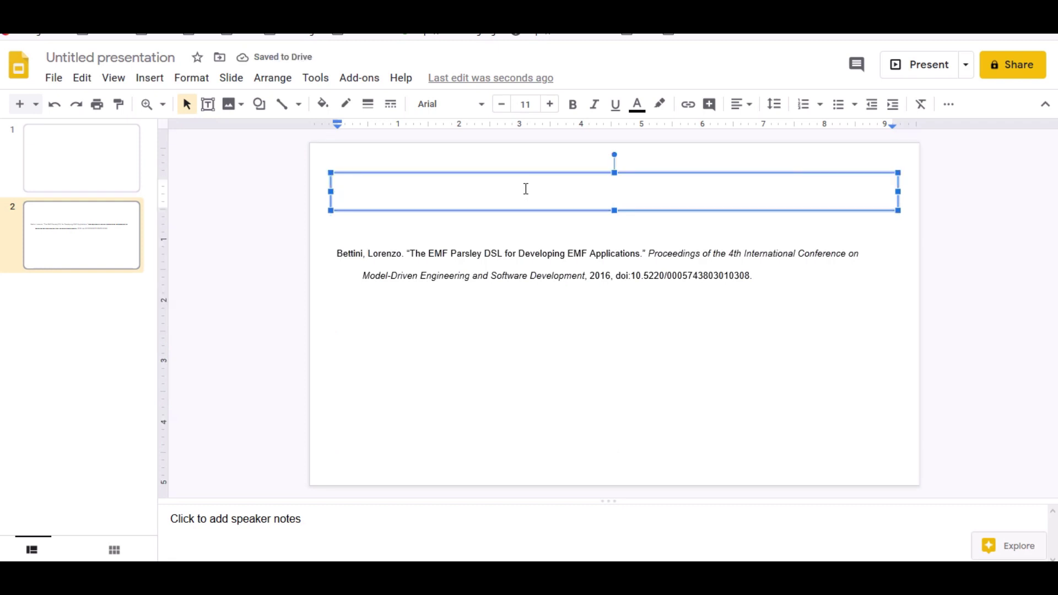
key(ctrl+v)
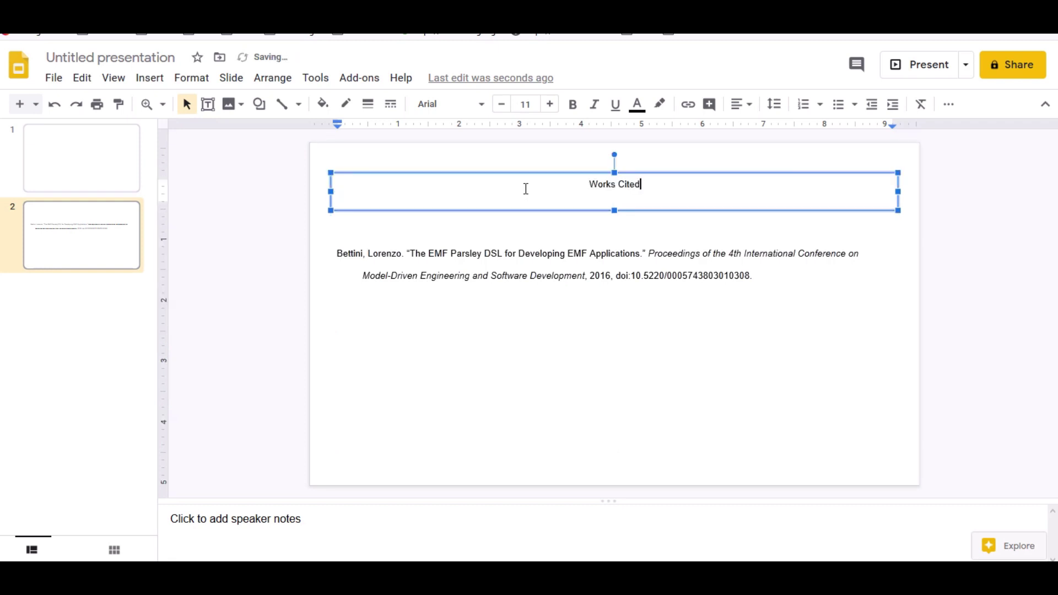
Enlarge the Bettini citation text to 19 pt.
click(631, 300)
click(758, 279)
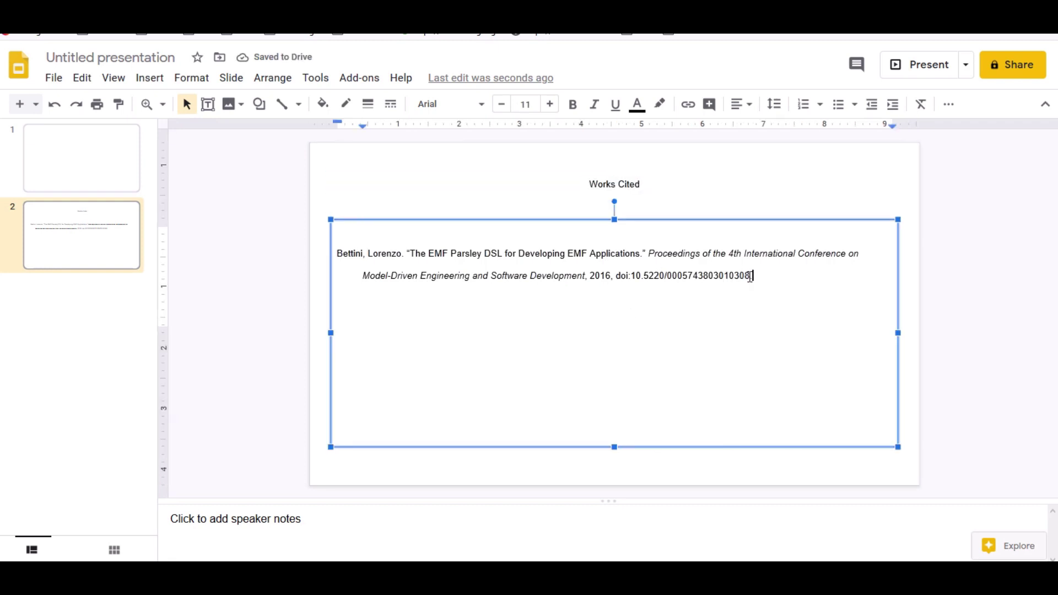
drag(758, 274, 328, 260)
click(551, 106)
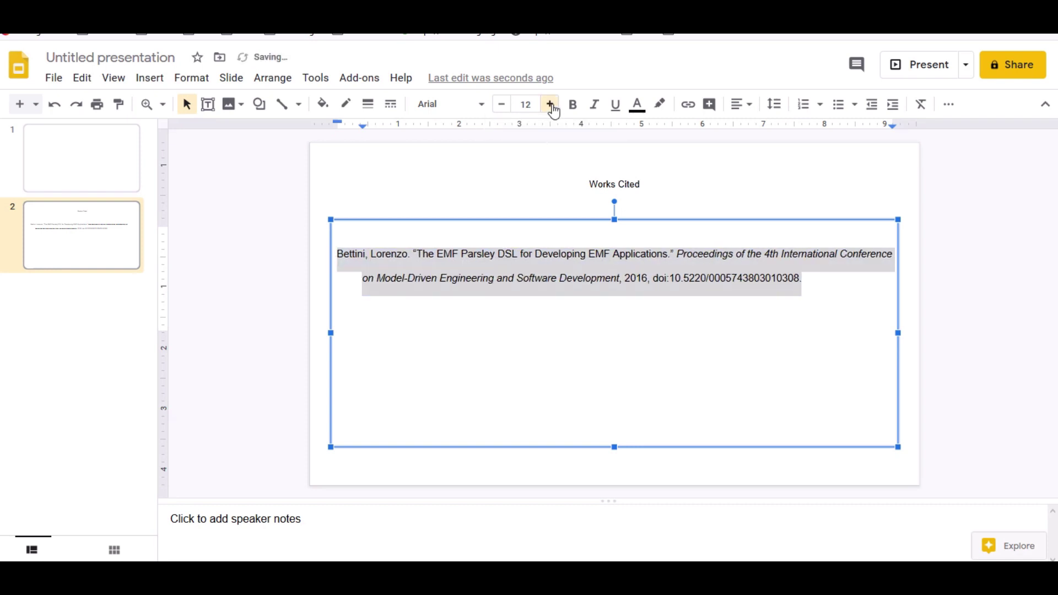
click(550, 107)
click(550, 107)
click(550, 106)
click(550, 104)
click(550, 105)
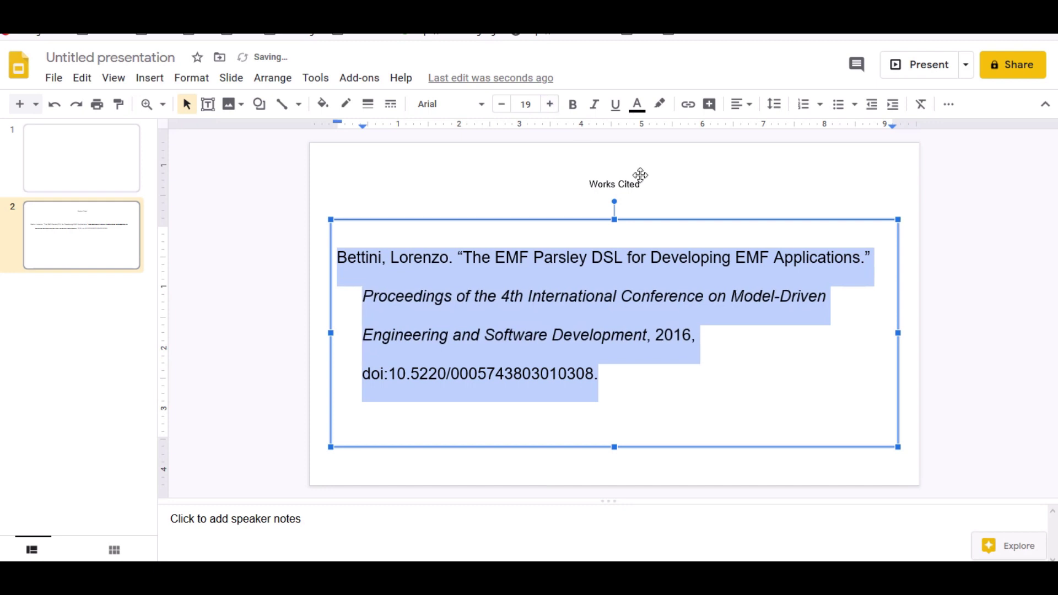
Enlarge the 'Works Cited' title text by five font-size steps.
click(640, 178)
click(638, 194)
drag(638, 193, 572, 179)
click(550, 105)
click(550, 105)
click(550, 105)
click(550, 104)
click(550, 104)
click(550, 105)
click(550, 105)
click(551, 104)
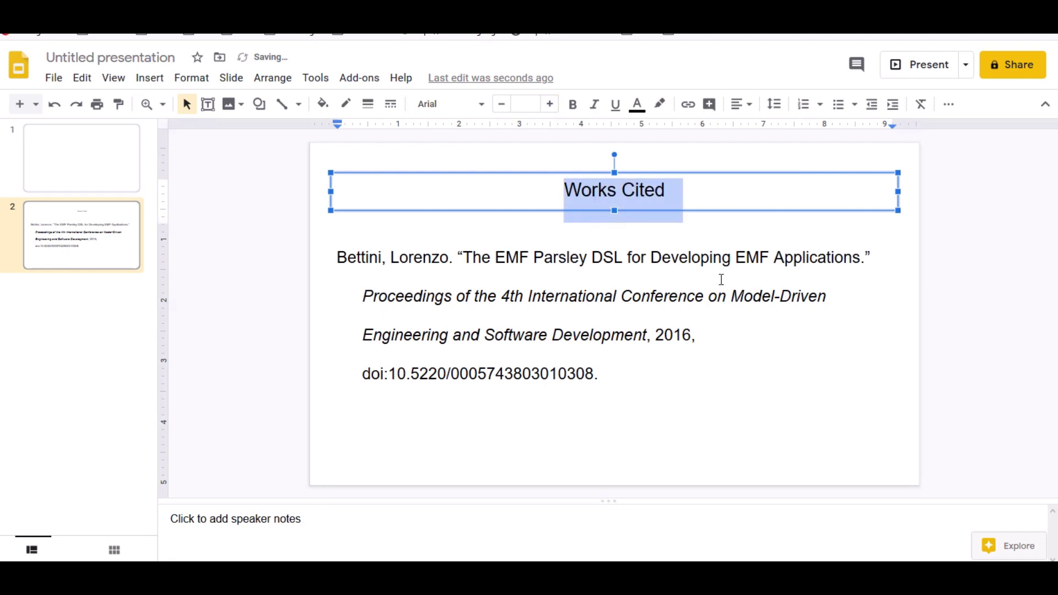
click(760, 349)
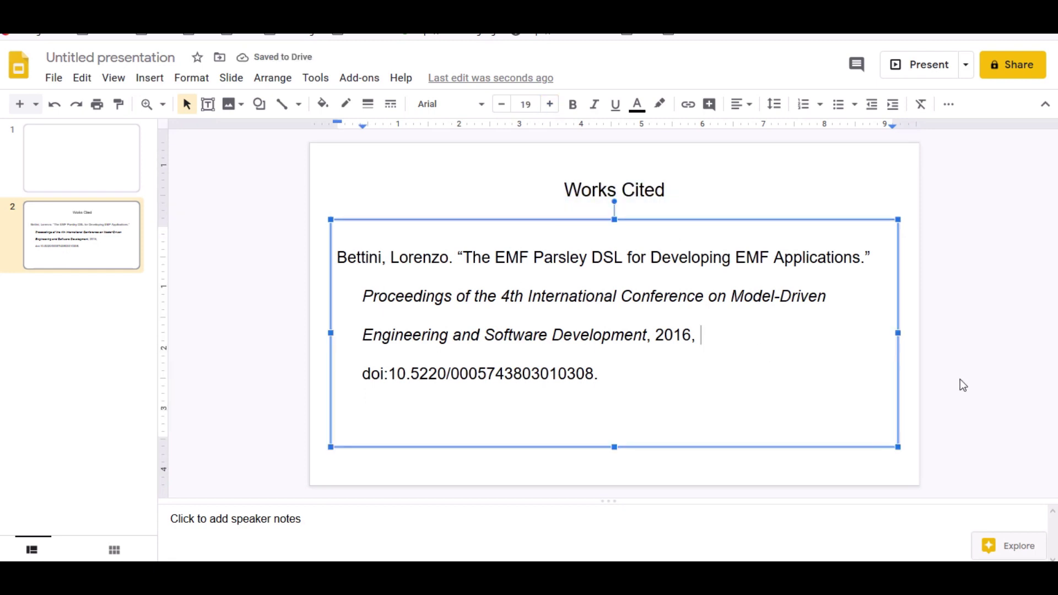